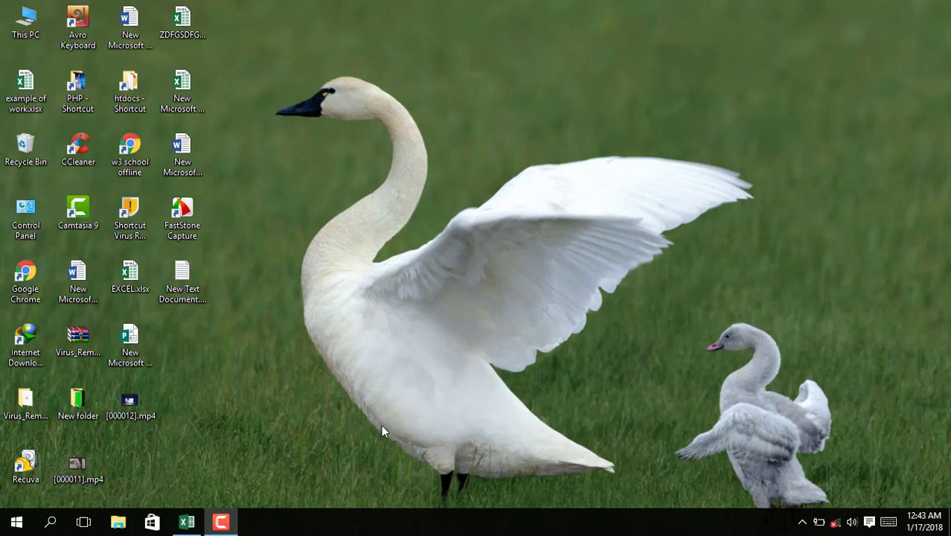
Restore the example of work.xlsx window from the taskbar.
left_click(186, 521)
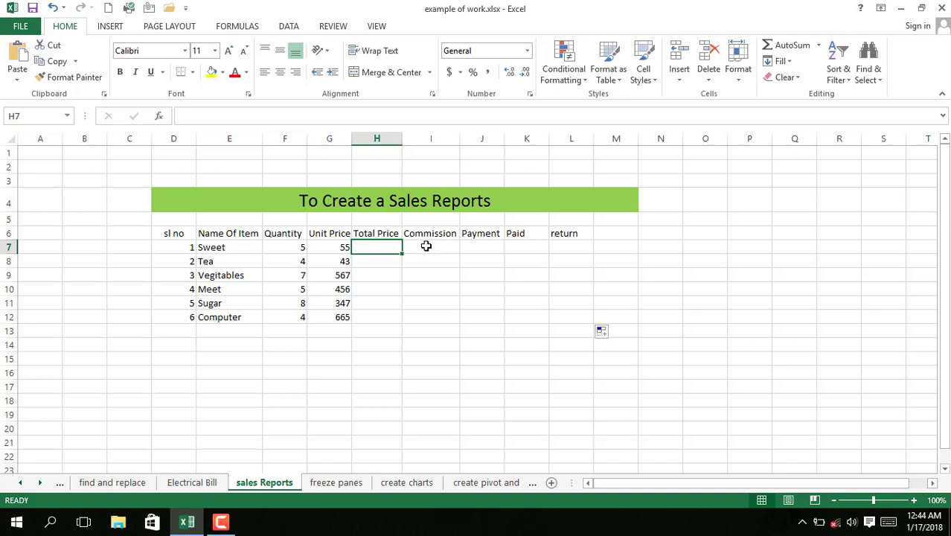
Enter =F7*G7 in H7 and fill it down to H12, giving 275 to 2660.
left_click(426, 245)
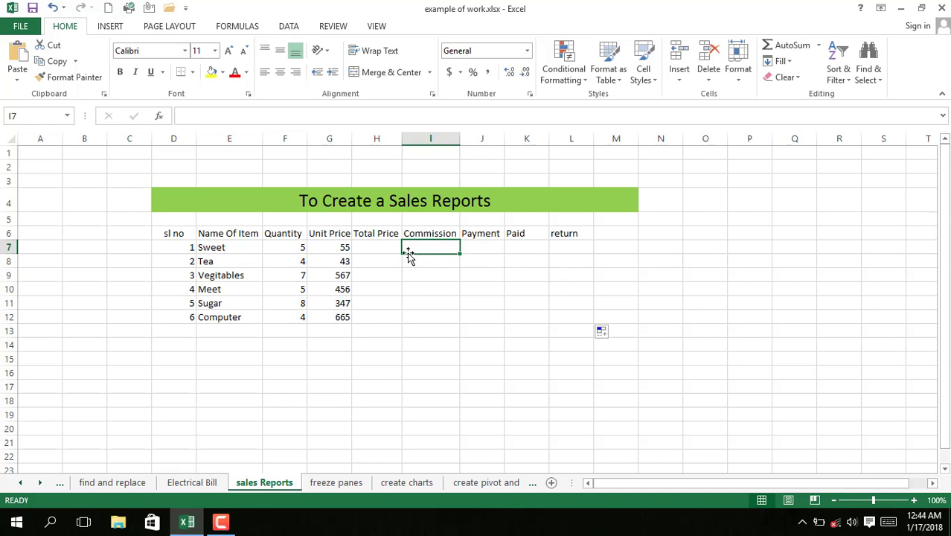
left_click(367, 248)
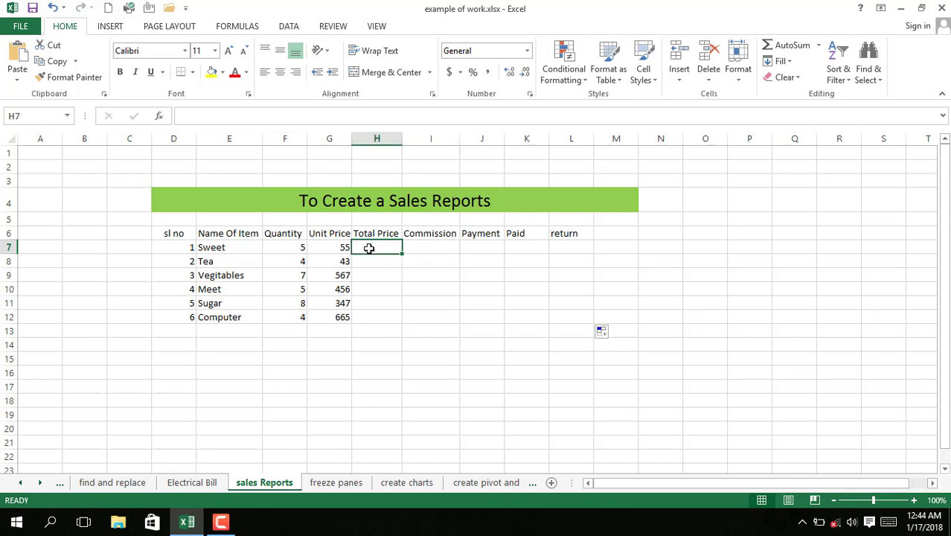
type("=")
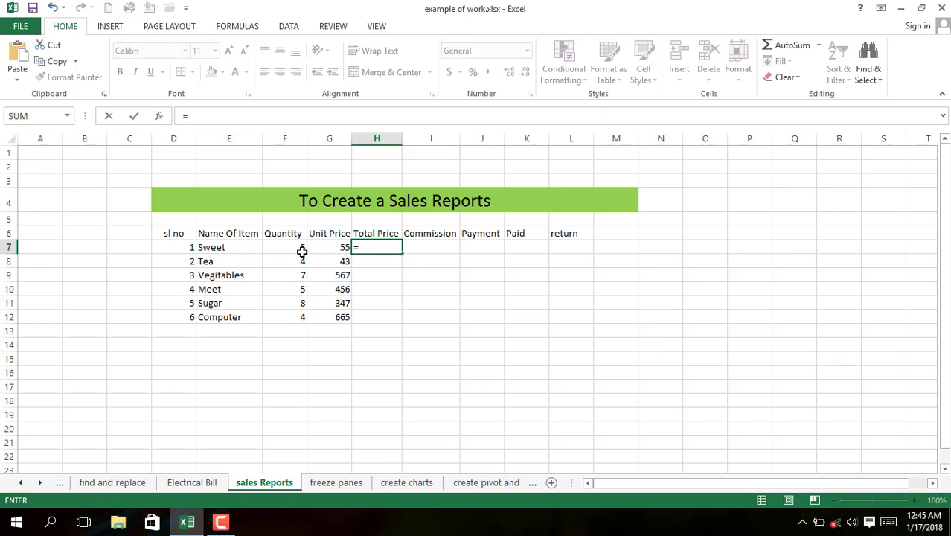
left_click(301, 250)
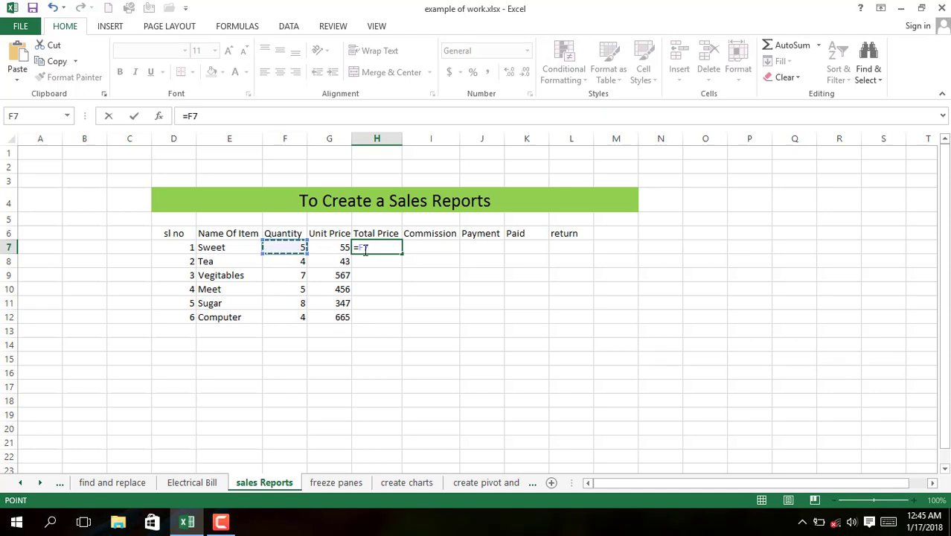
type("*")
left_click(344, 247)
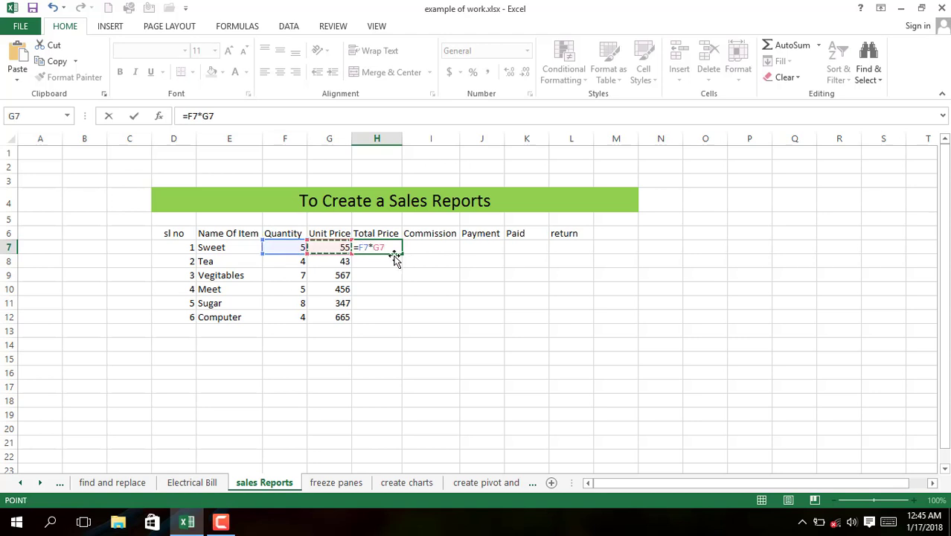
key("Return")
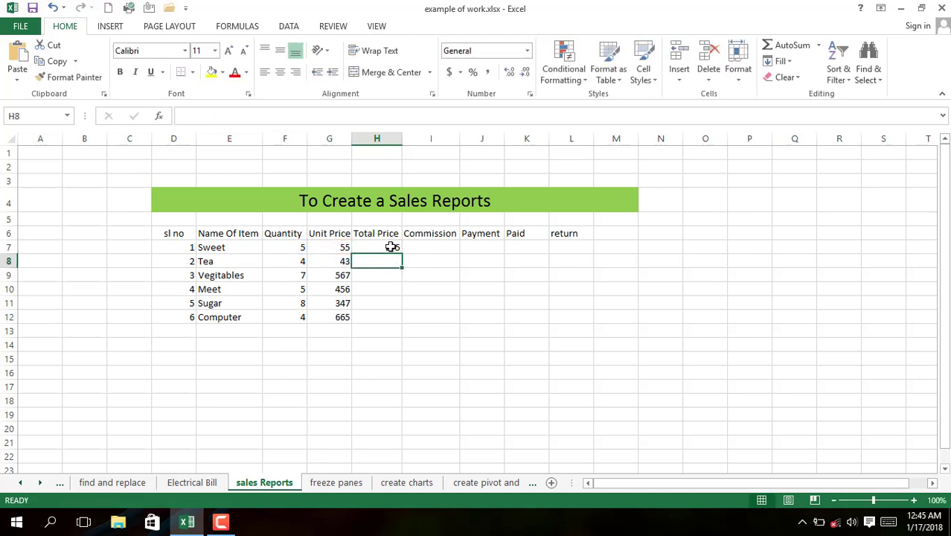
left_click(390, 246)
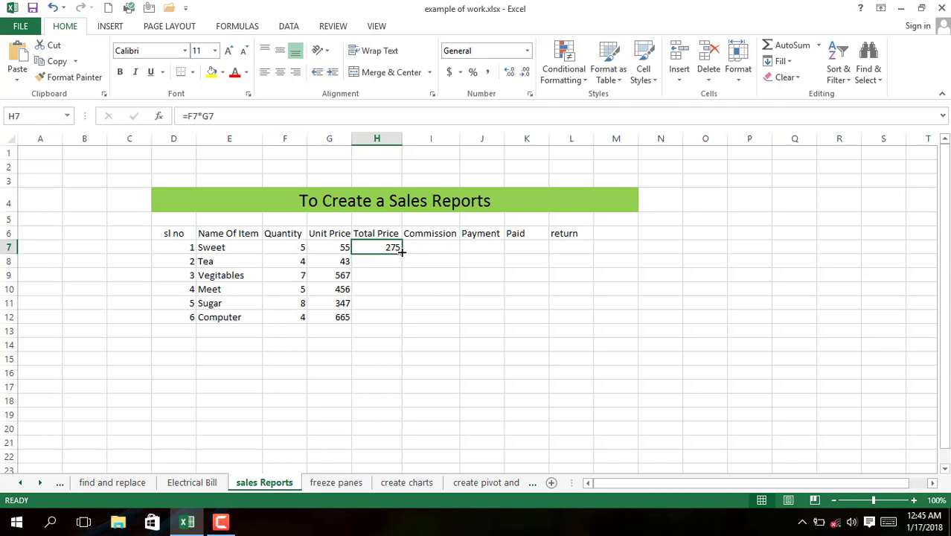
left_click_drag(402, 253, 400, 321)
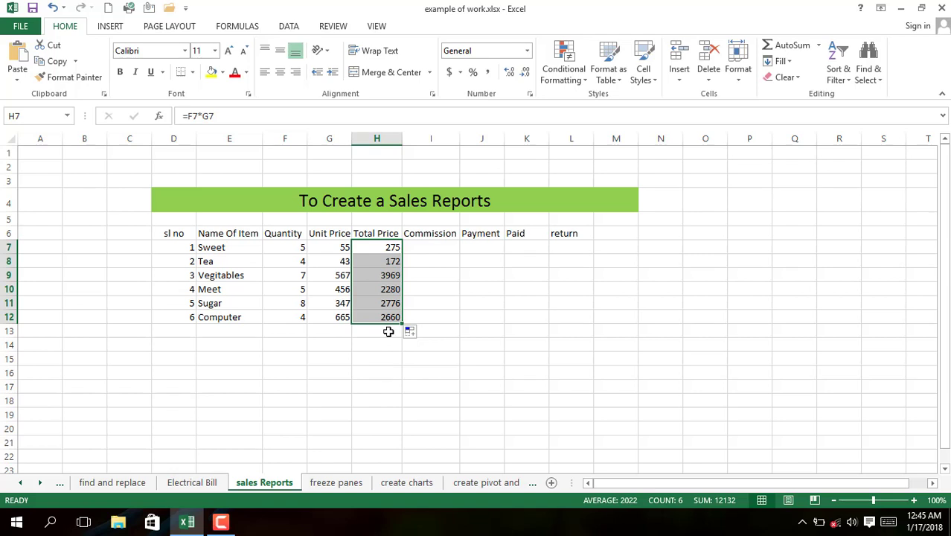
key("Right")
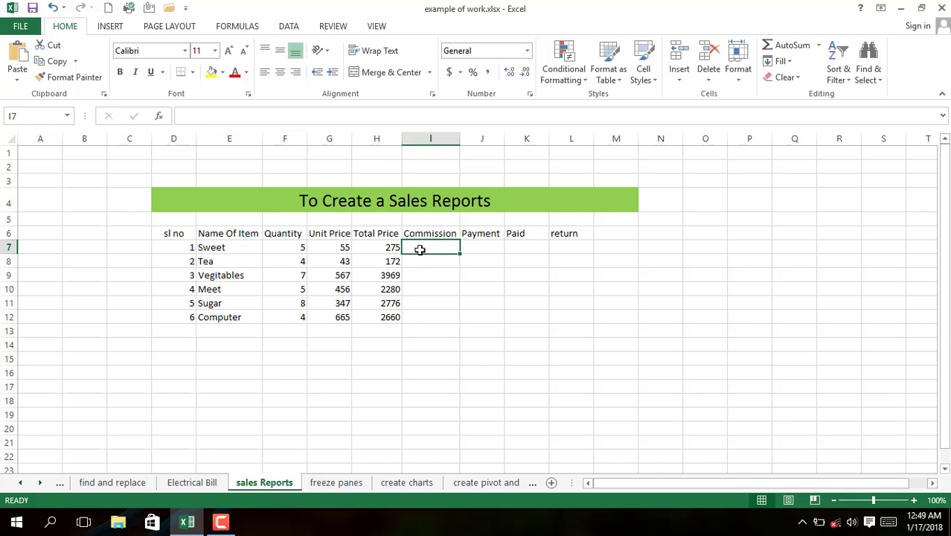
Enter =H7*2% in I7 and fill it down to I12, giving 5.5 to 53.2.
type("=")
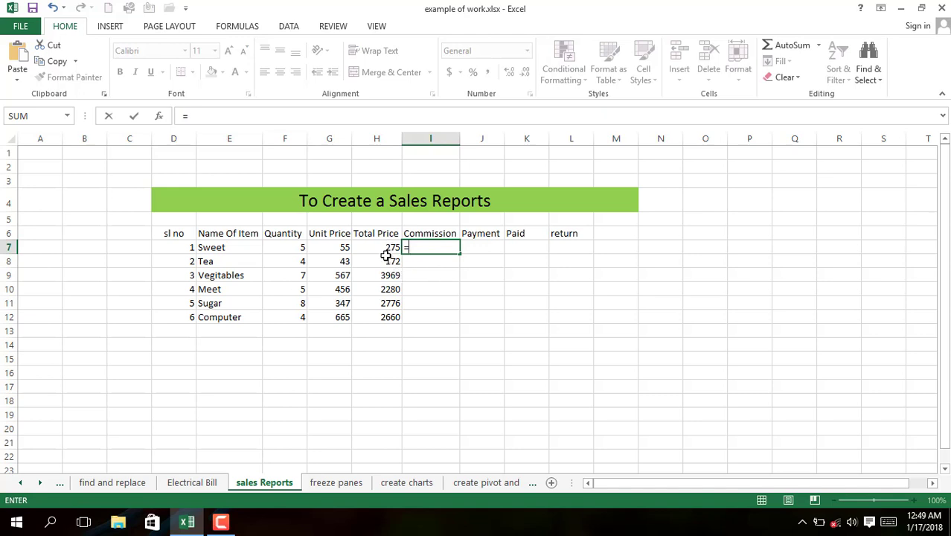
left_click(386, 249)
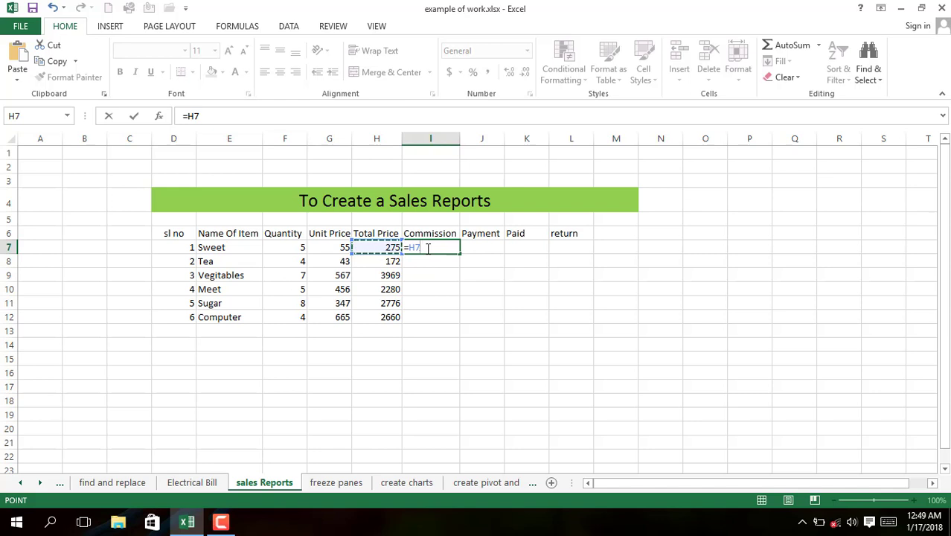
type("*")
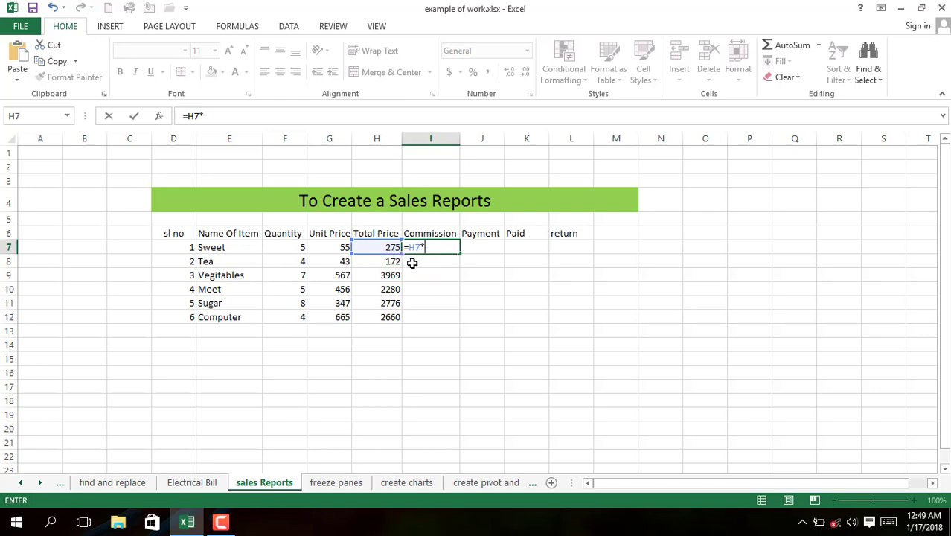
type("2")
key("Return")
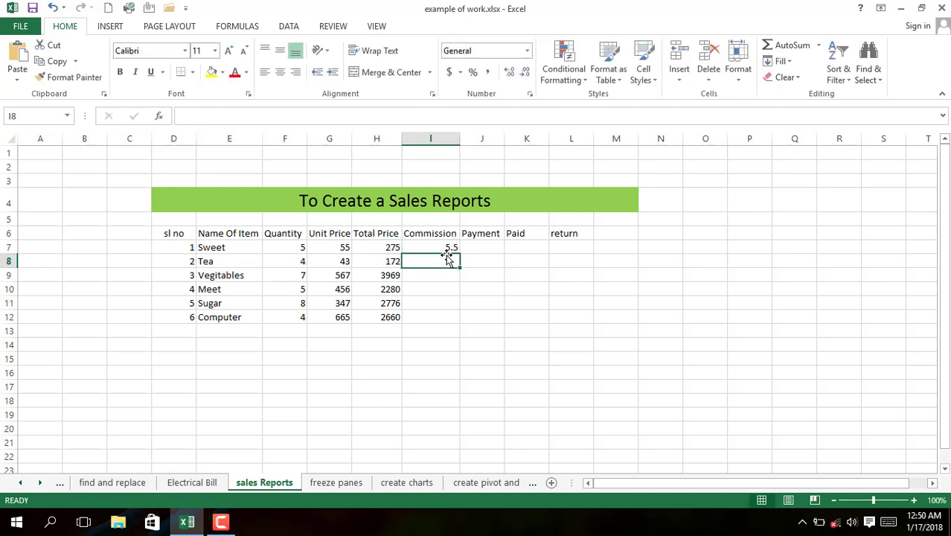
left_click(450, 248)
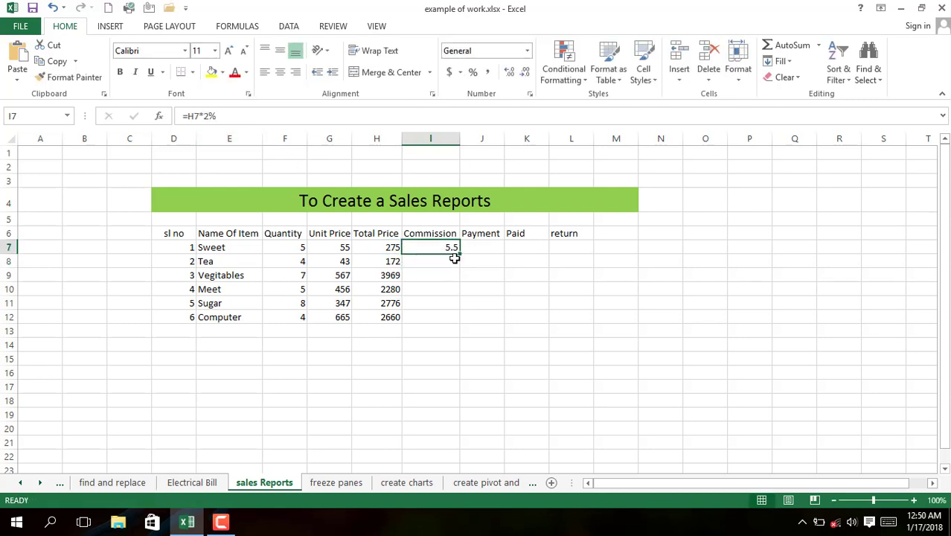
left_click_drag(458, 254, 453, 318)
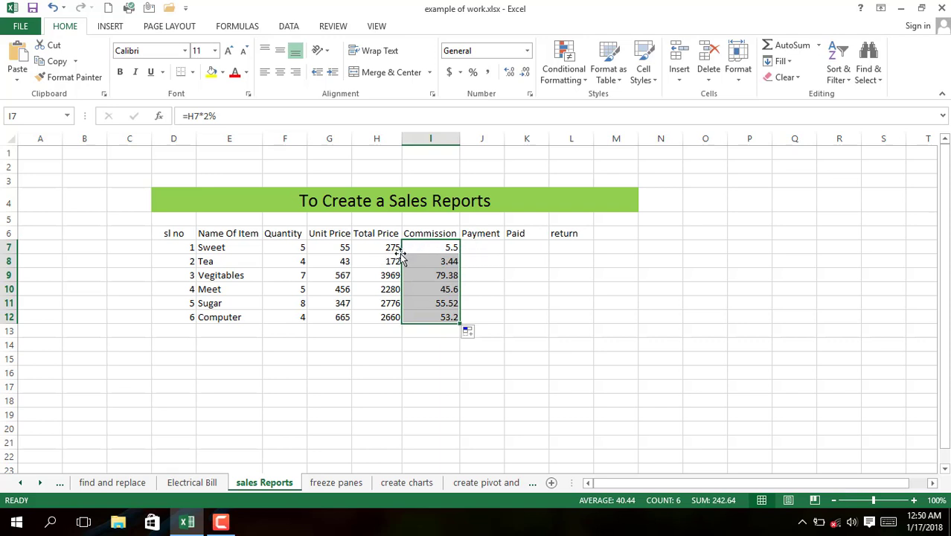
Enter paid amounts 100, 172 and 3969 for Sweet, Tea and Vegitables.
left_click(517, 246)
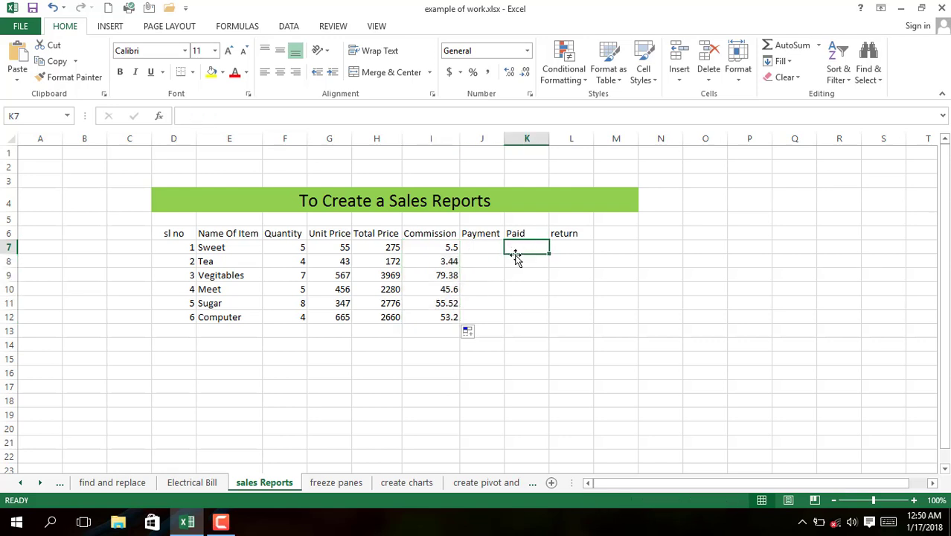
type("100")
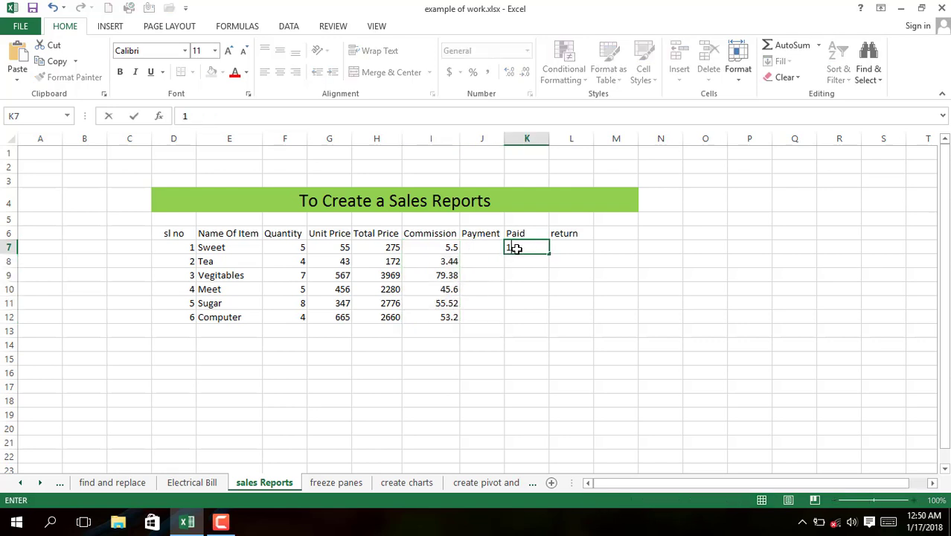
key("Return")
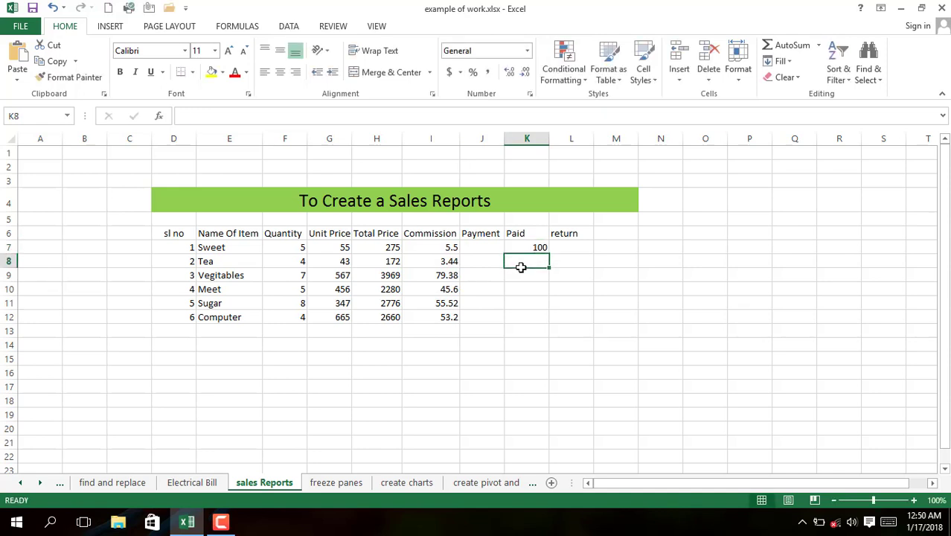
type("172")
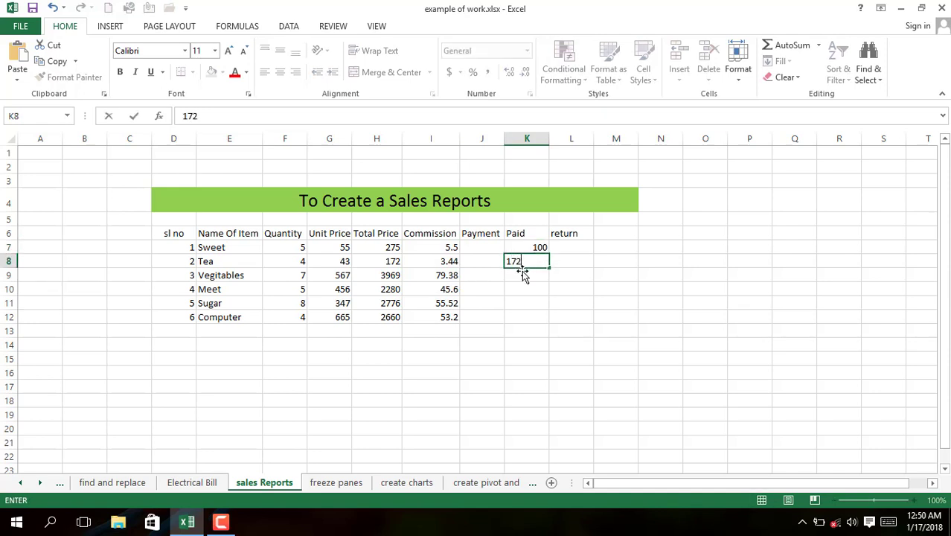
key("Return")
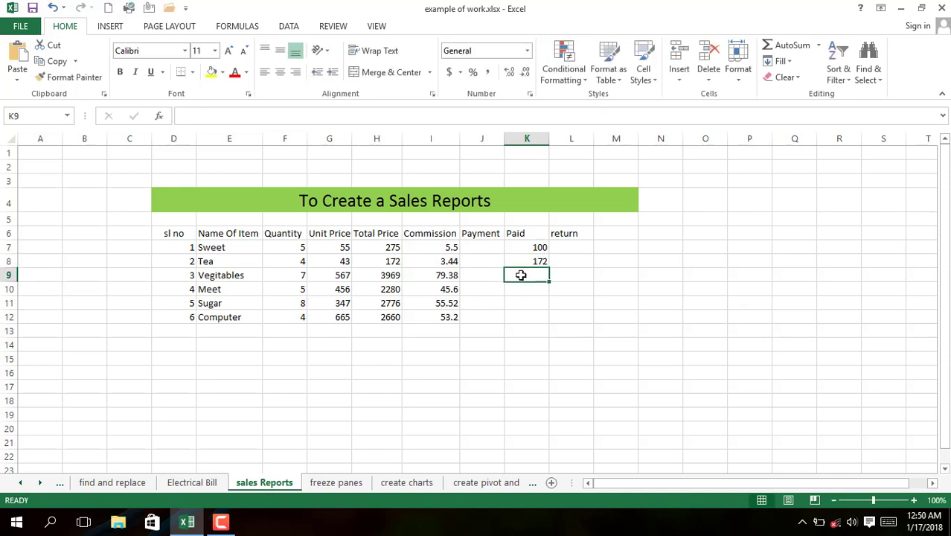
type("3")
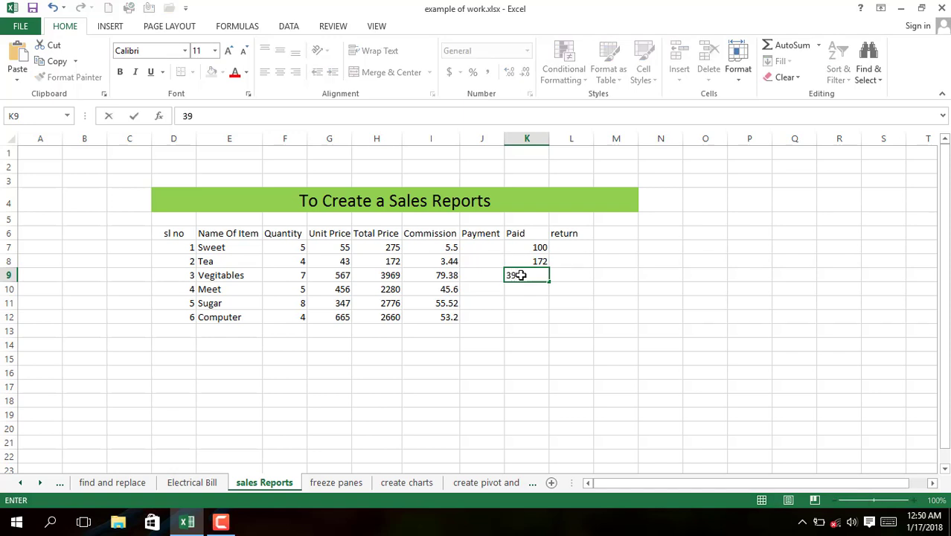
type("9")
key("Return")
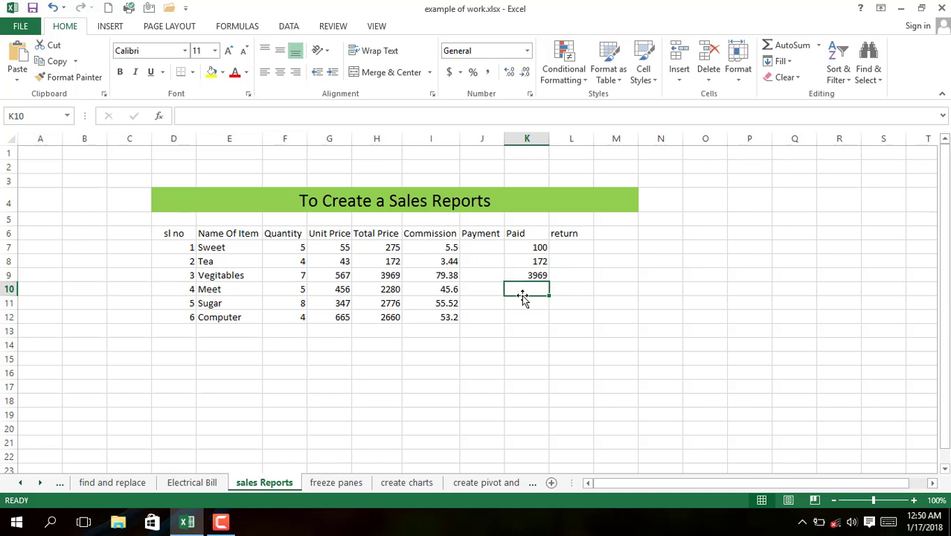
Enter paid amounts 444, 43 and 646 for Meet, Sugar and Computer.
type("444")
key("Return")
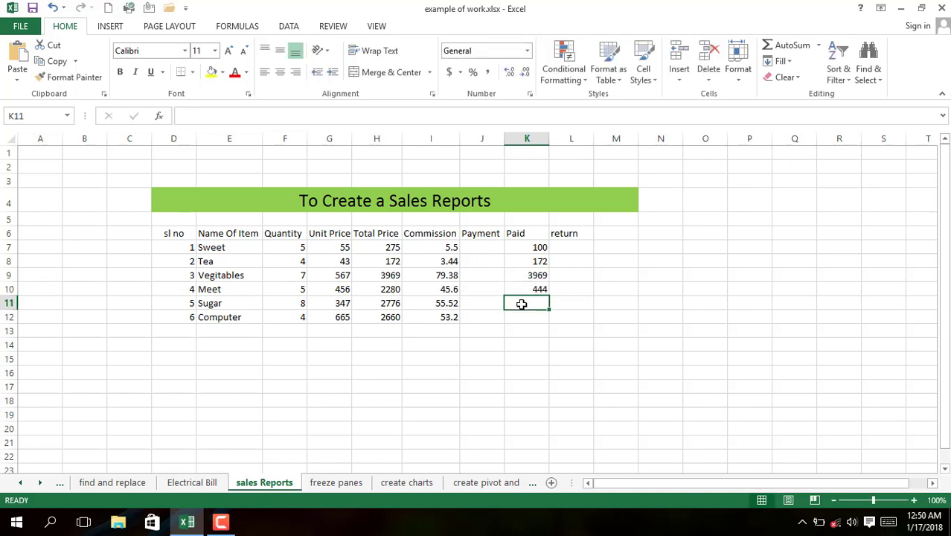
type("43")
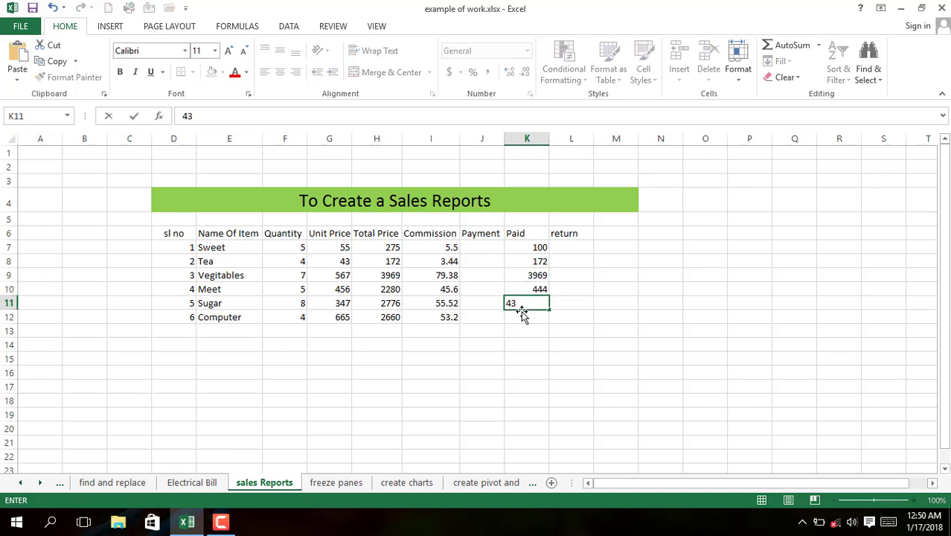
key("Return")
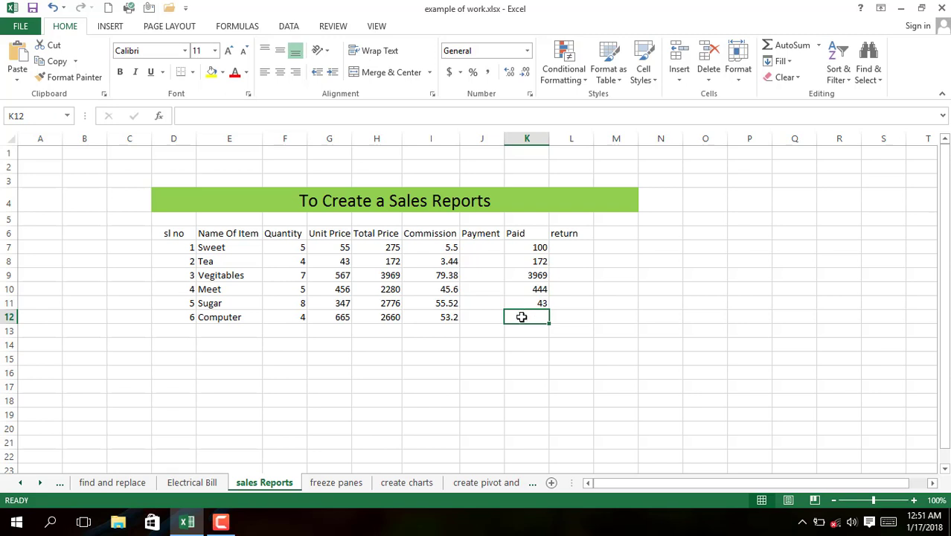
type("646")
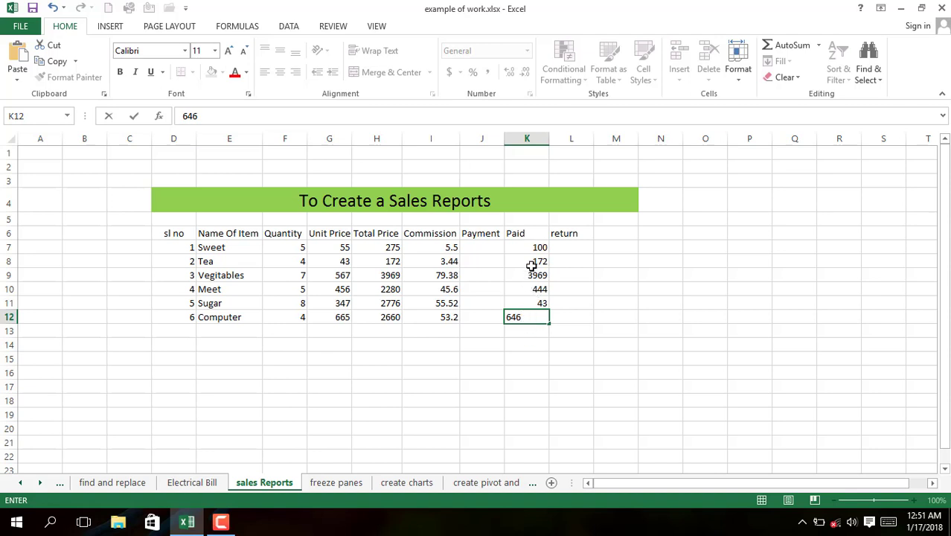
left_click(489, 250)
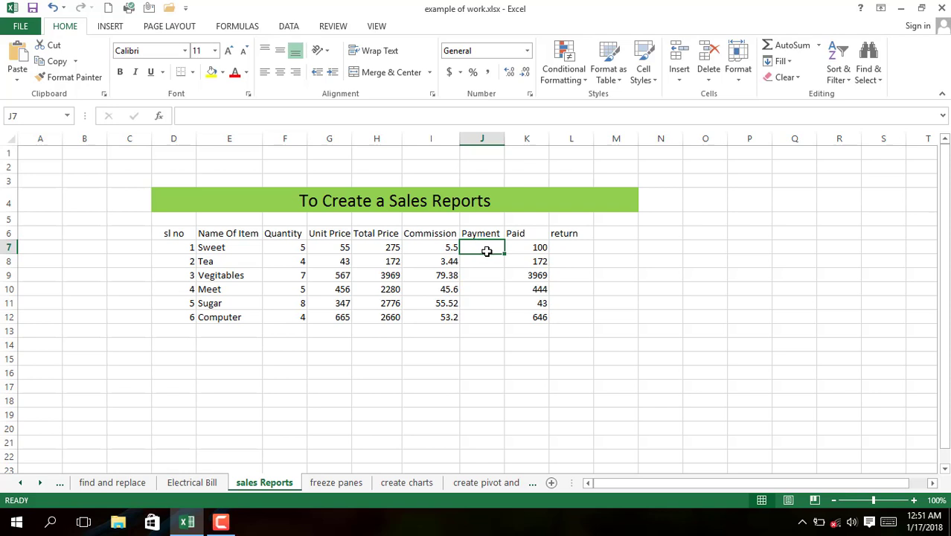
Enter =H7-I7 in J7 and fill it down to J12, giving 269.5 to 2606.8.
type("=")
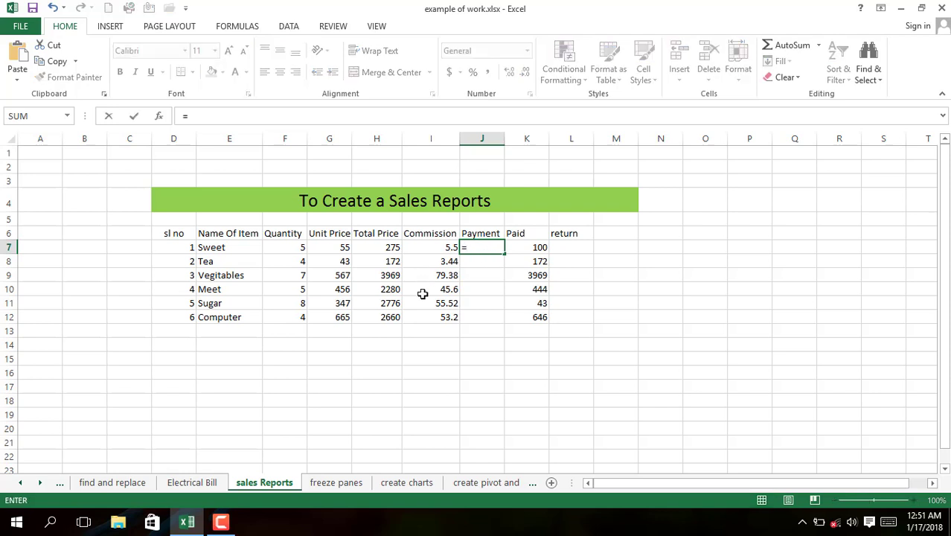
left_click(393, 249)
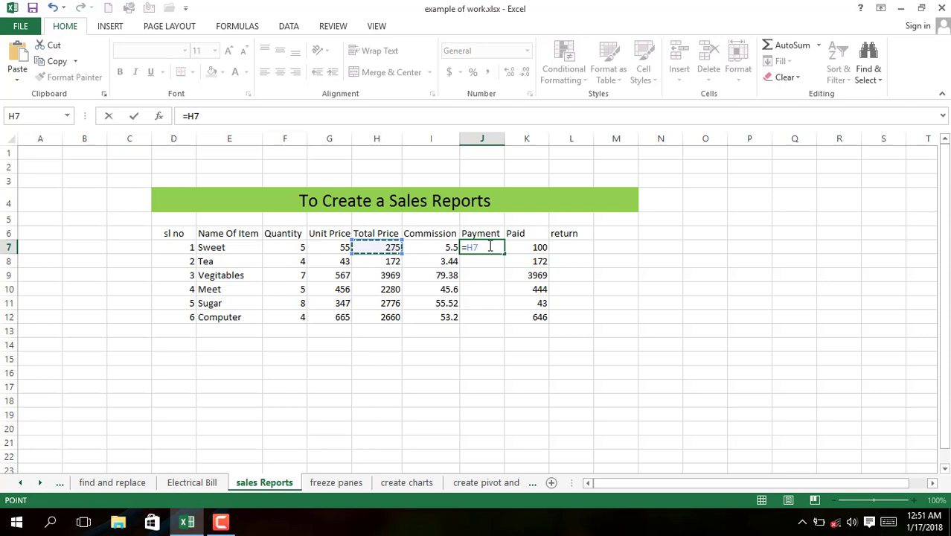
type("-")
left_click(452, 248)
key("Return")
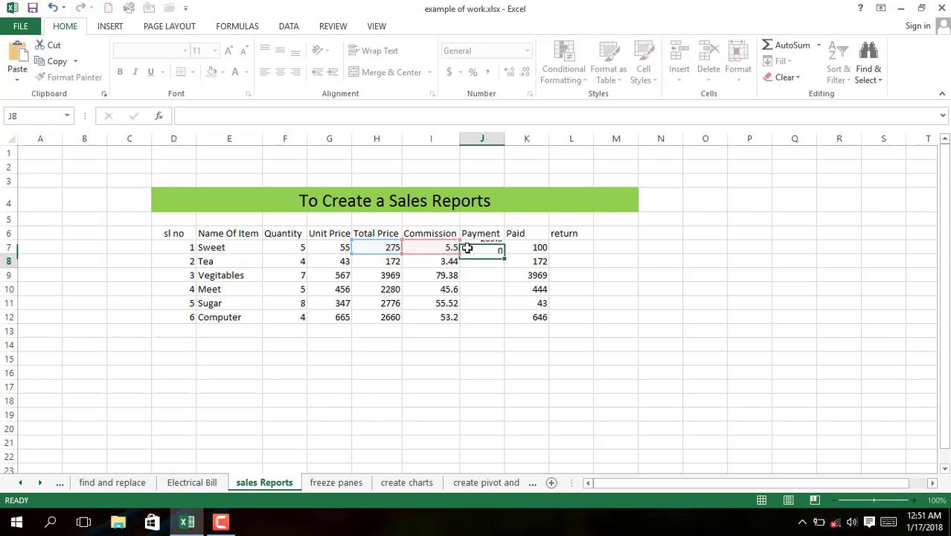
left_click(493, 247)
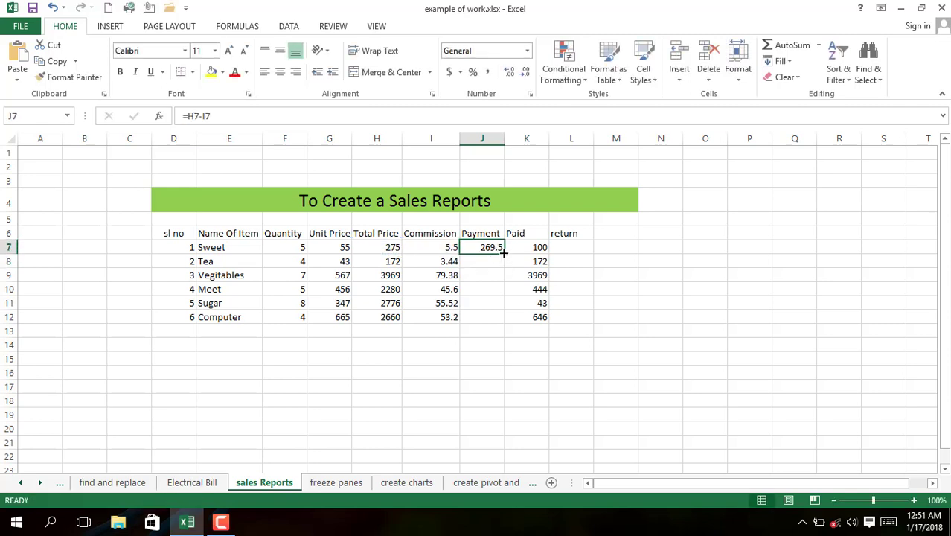
left_click_drag(504, 254, 504, 321)
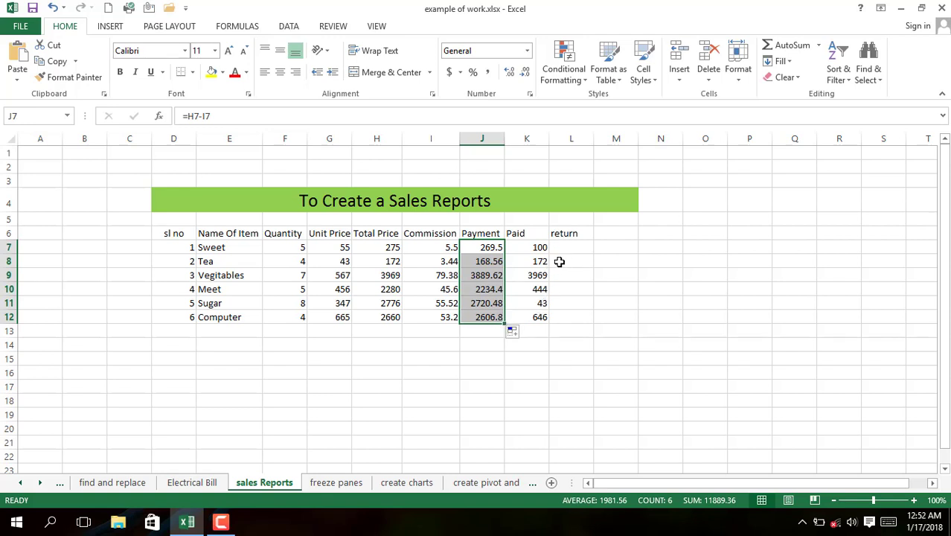
left_click(515, 262)
left_click(489, 249)
left_click(527, 248)
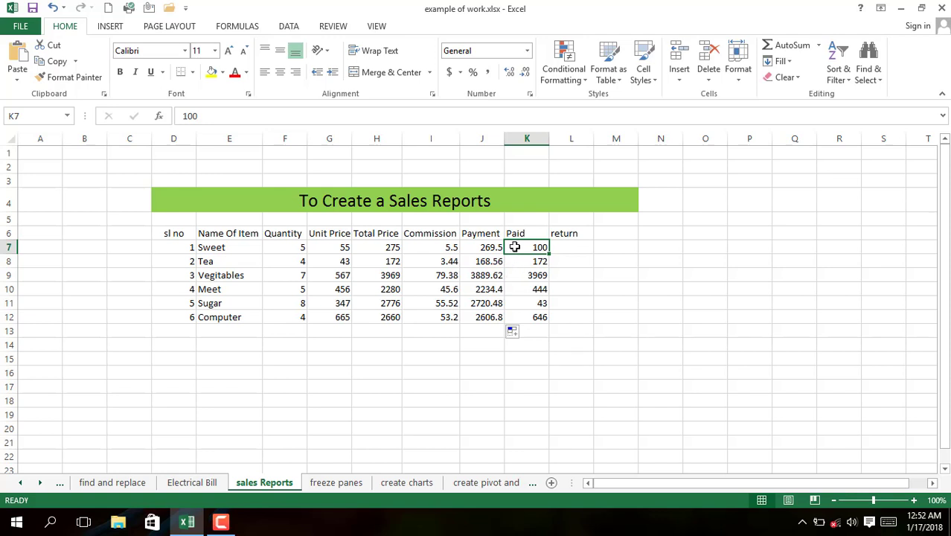
Change the Sweet and Meet paid amounts to 444 and 5555.
type("444")
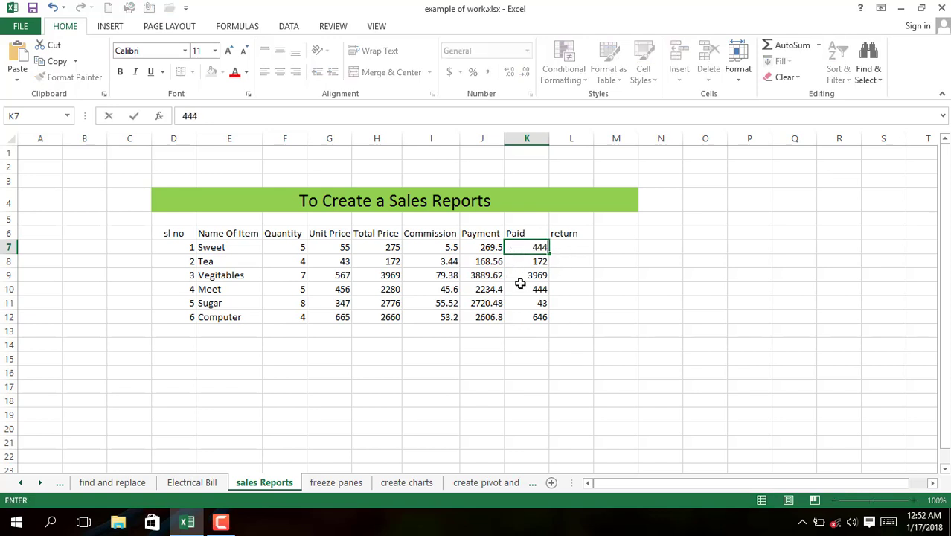
left_click(528, 264)
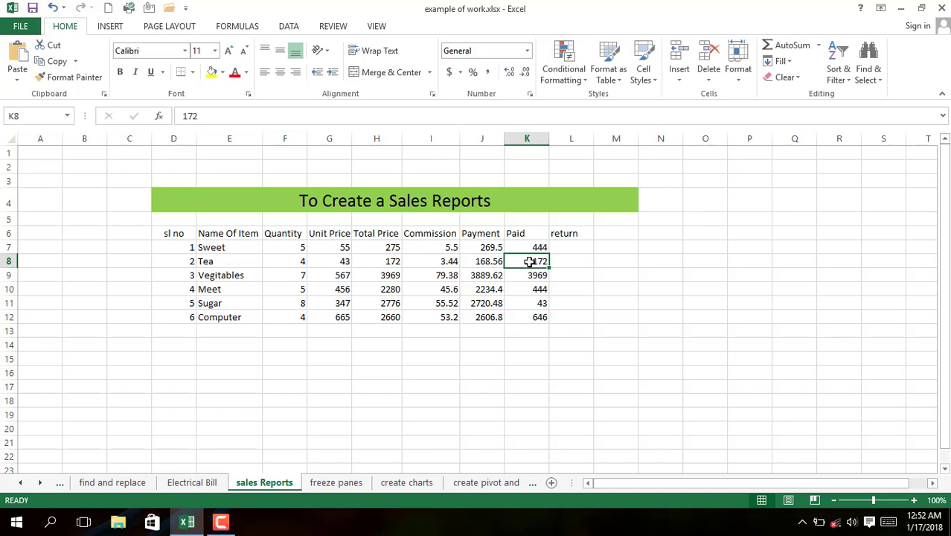
left_click(521, 276)
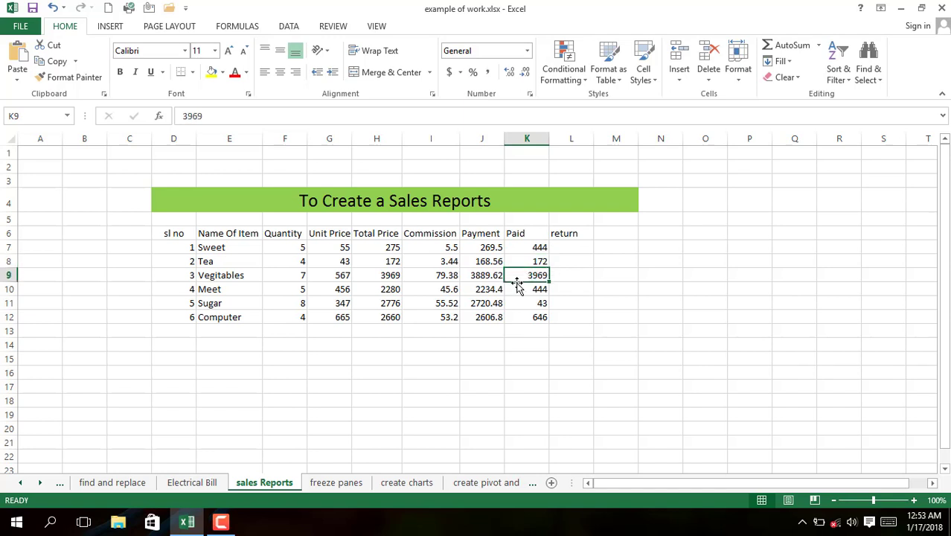
left_click(518, 293)
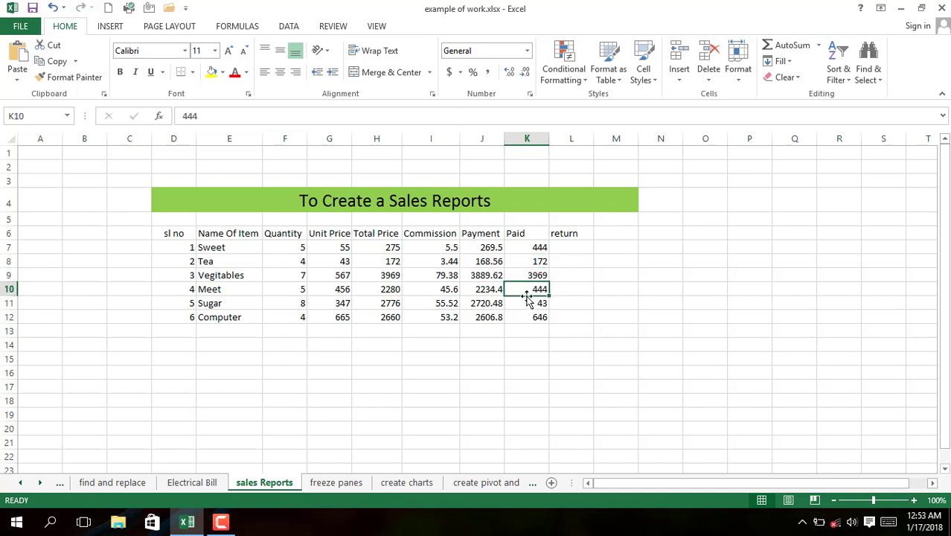
type("5")
key("Return")
key("Down")
key("Up")
key("Up")
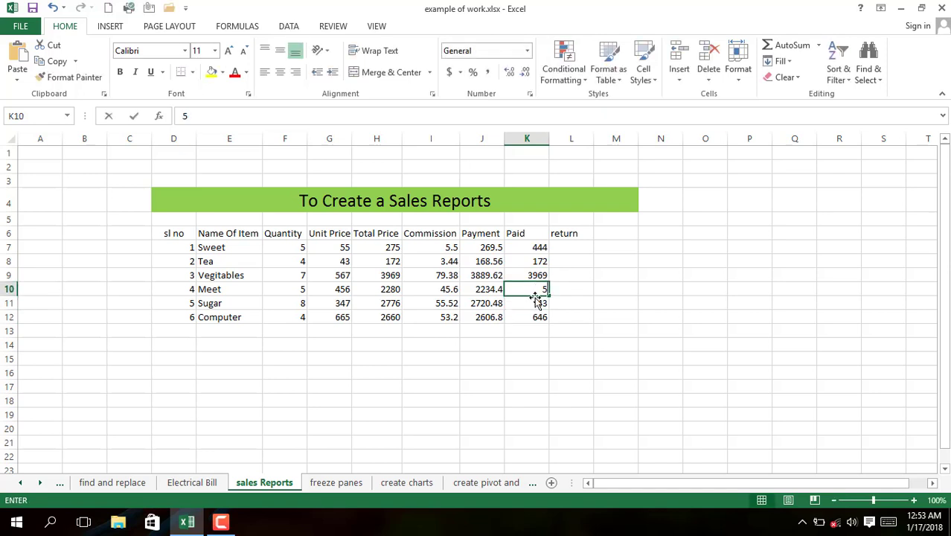
type("555")
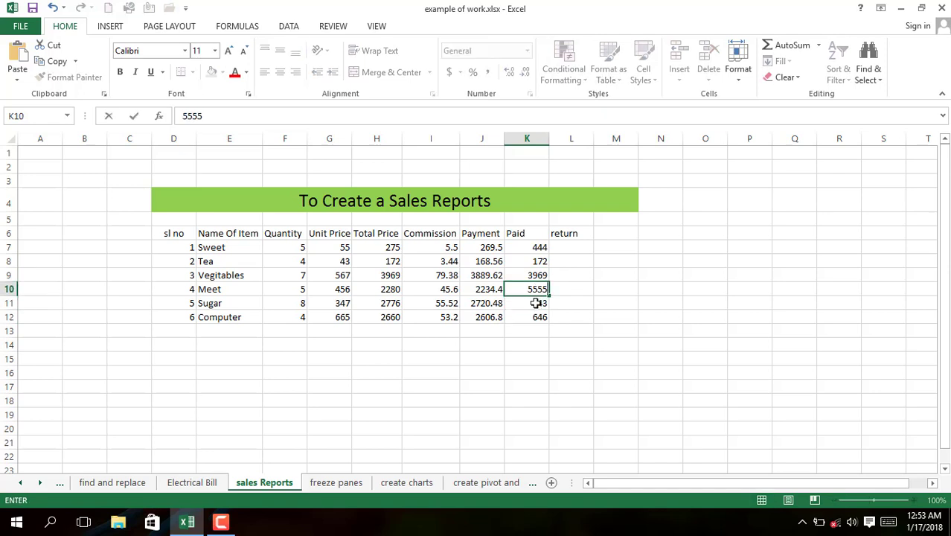
left_click(536, 303)
Change the Sugar and Computer paid amounts to 44445 and 6664.
type("44445")
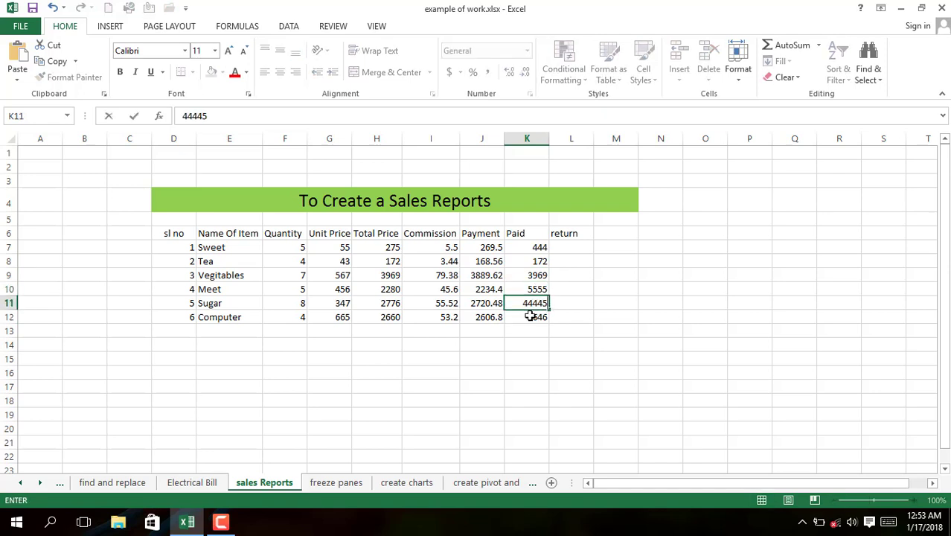
left_click(530, 316)
type("6664")
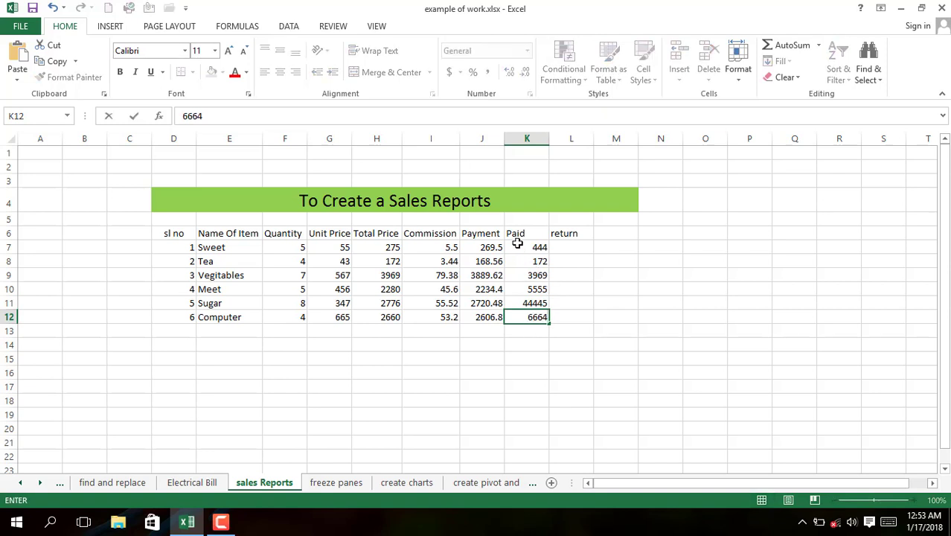
left_click(516, 246)
left_click(555, 247)
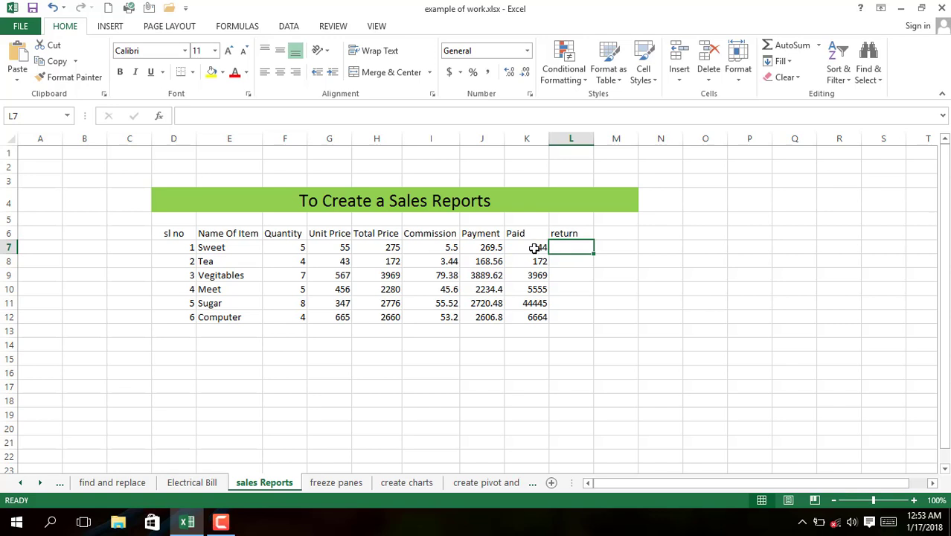
Enter =K7-J7 in L7 and fill it down to L12, giving 174.5 to 4057.2.
type("=")
left_click(533, 247)
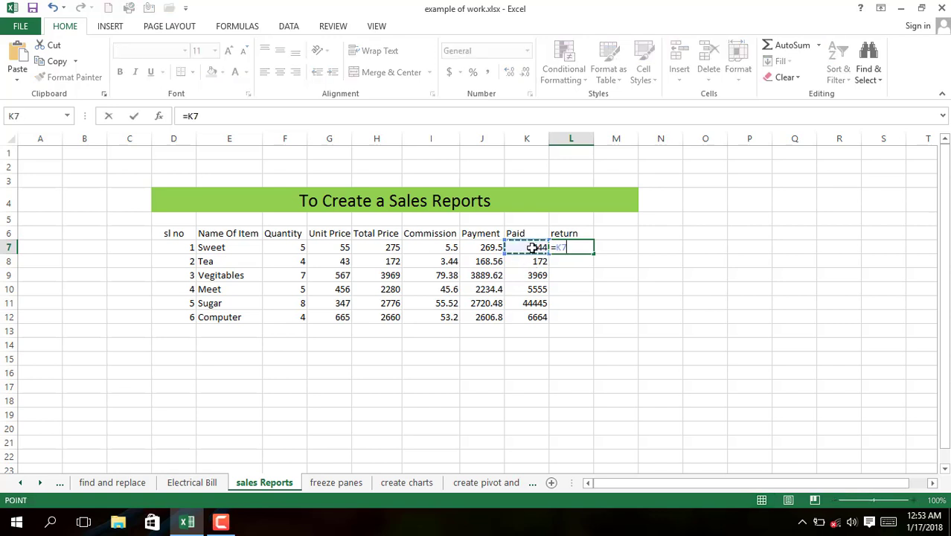
type("-")
left_click(483, 252)
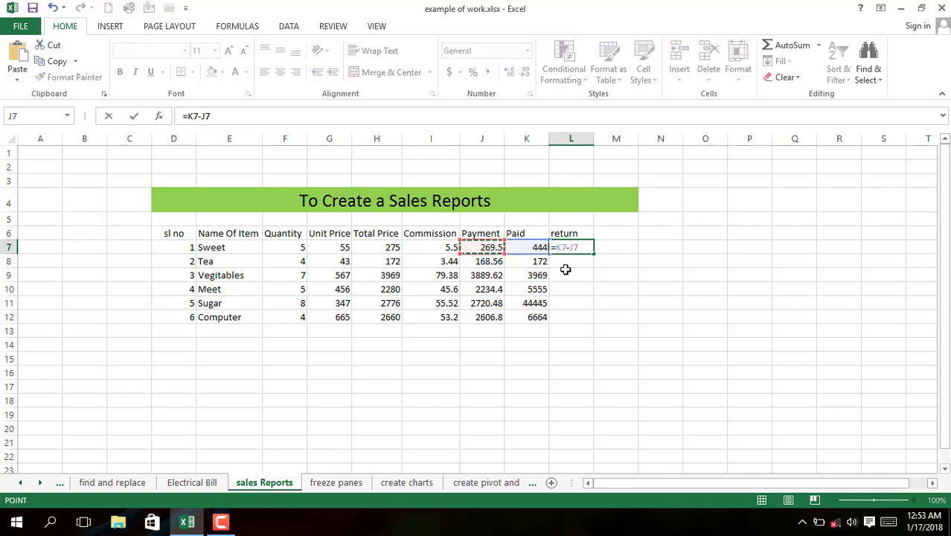
key("Return")
left_click(580, 248)
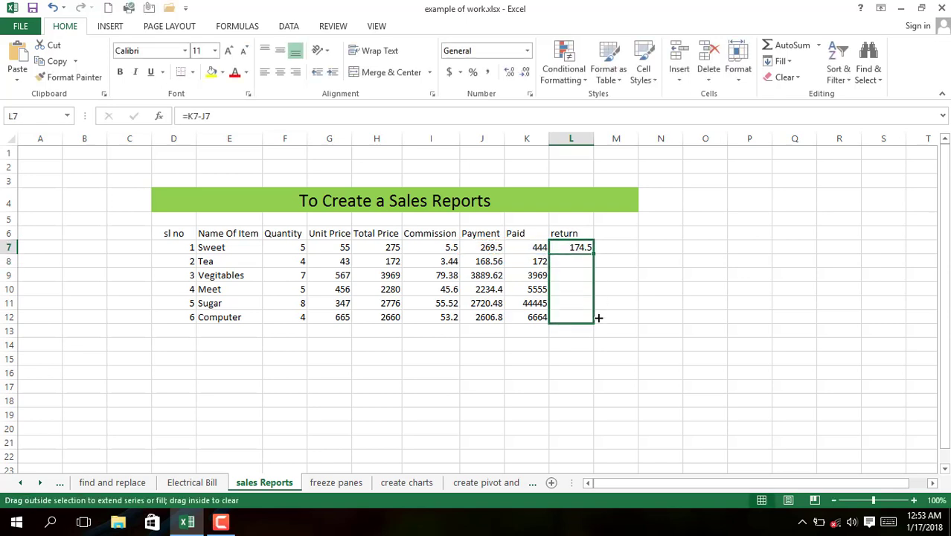
left_click_drag(593, 253, 595, 319)
left_click(569, 317)
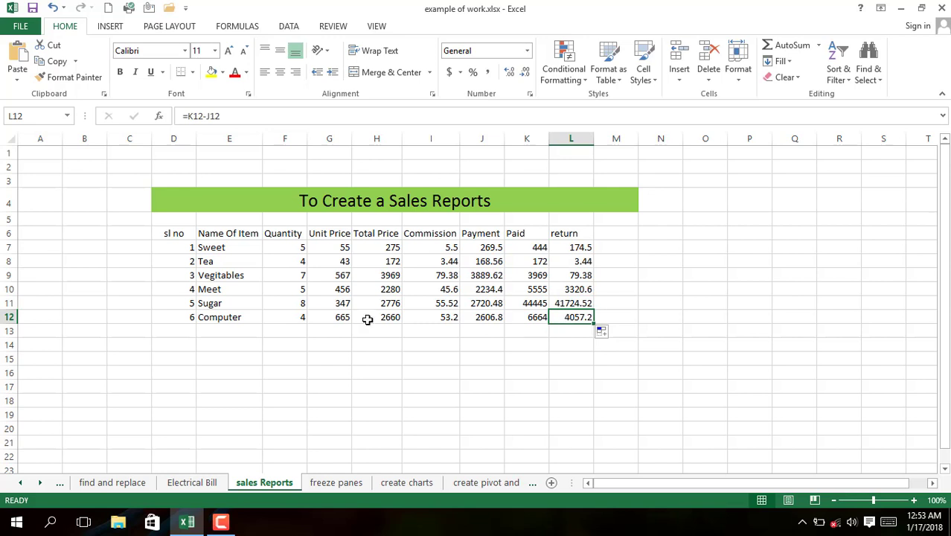